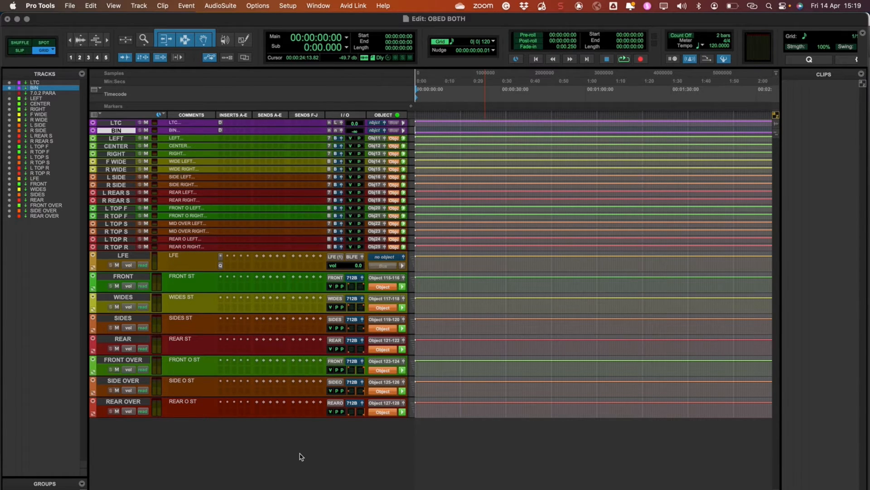
Inspect the FRONT track's stereo object panner, including its front/rear and height controls, and close it
left_click(403, 278)
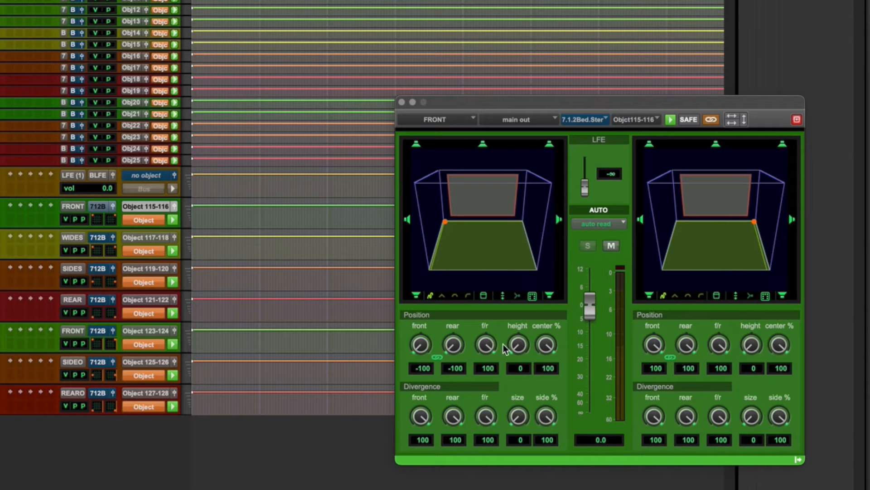
left_click_drag(494, 345, 494, 299)
left_click_drag(518, 344, 518, 399)
left_click(401, 102)
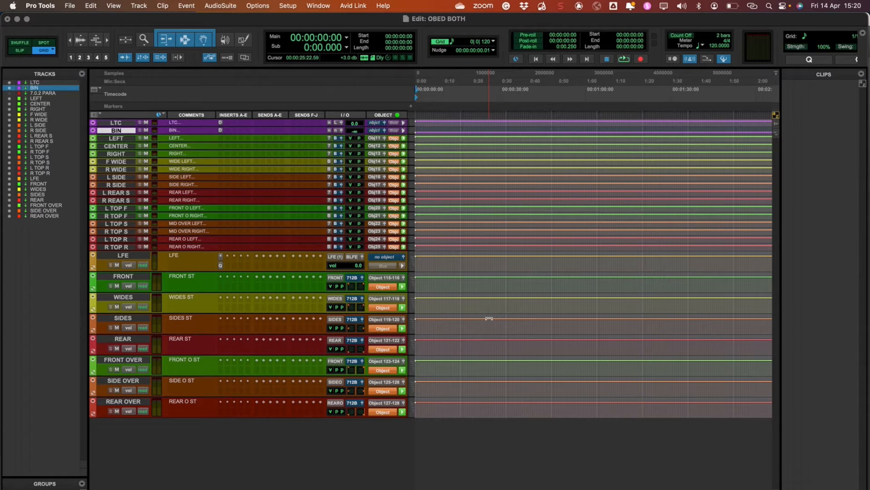
Reopen the FRONT track's object panner and select all mono object tracks from LEFT through R TOP R
left_click(403, 278)
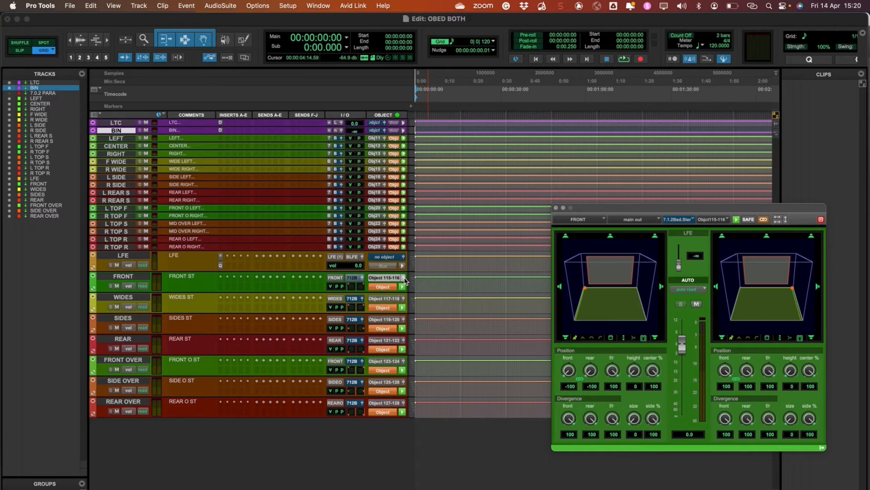
left_click(133, 278)
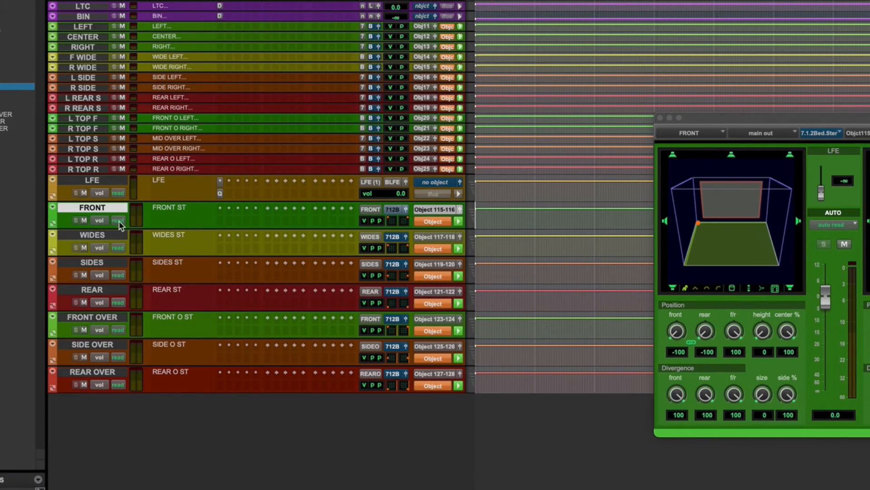
left_click(113, 238)
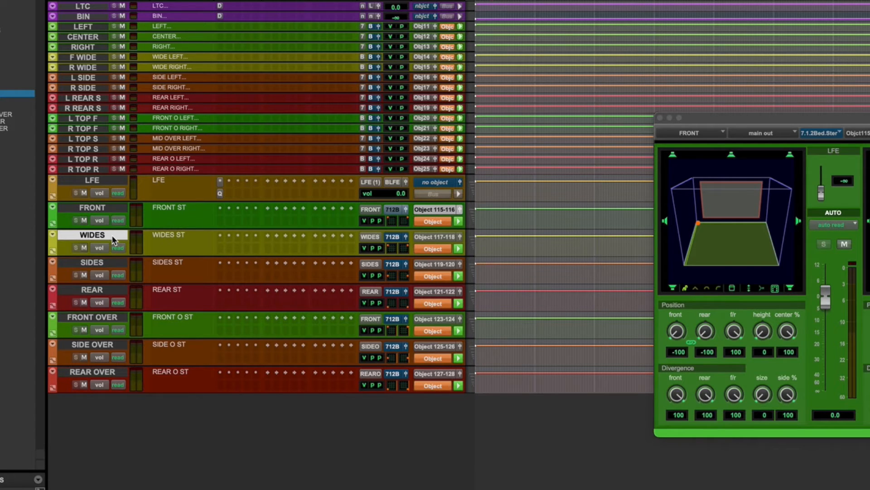
left_click(80, 28)
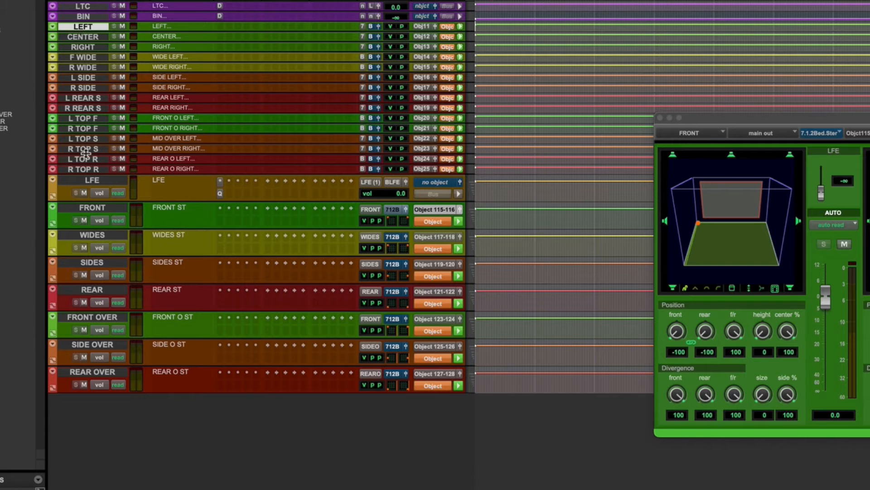
left_click(88, 168, "shift")
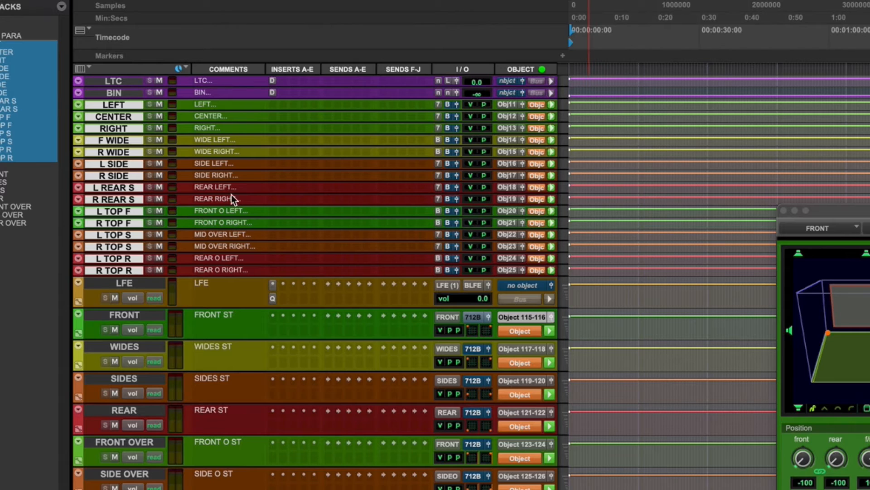
Examine the object panner positions of LEFT, CENTER, RIGHT, F WIDE, R WIDE and the stereo WIDES track
left_click(524, 103)
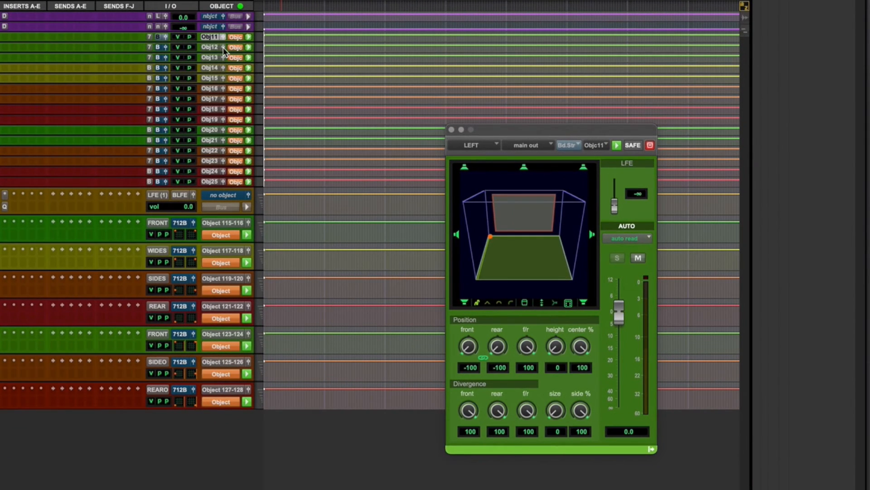
left_click(494, 110)
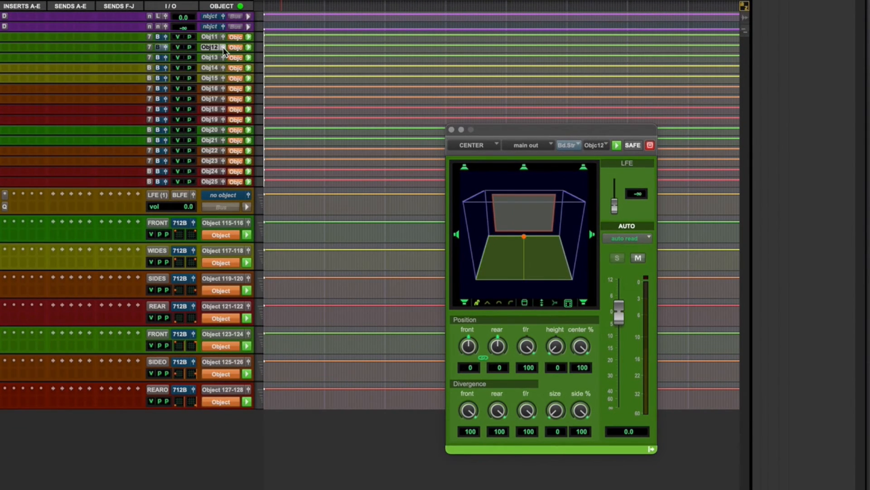
left_click(224, 57)
left_click(224, 57)
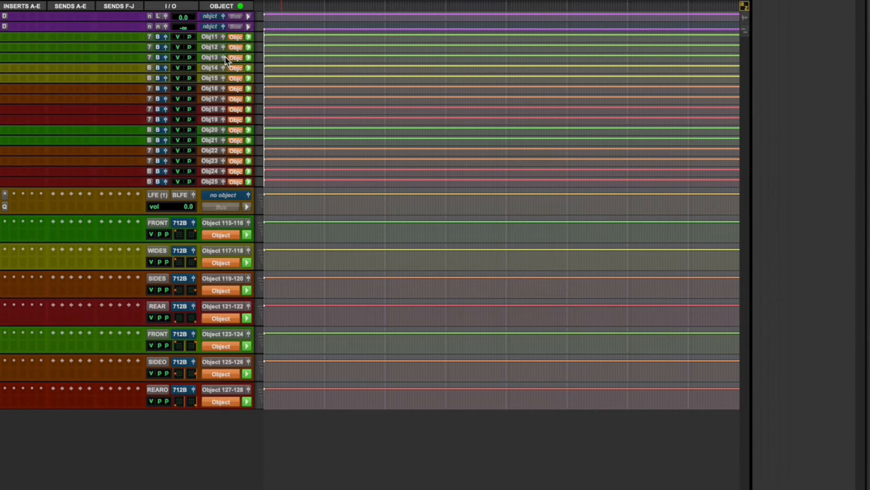
left_click(224, 57)
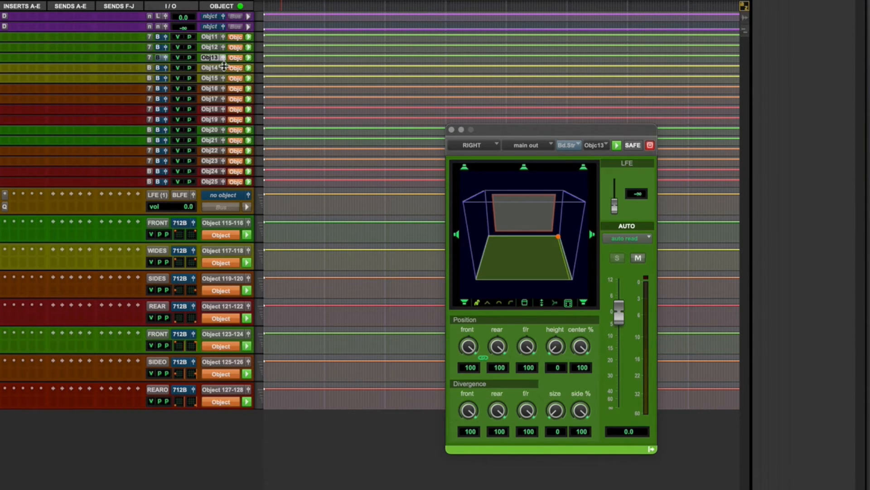
left_click(224, 66)
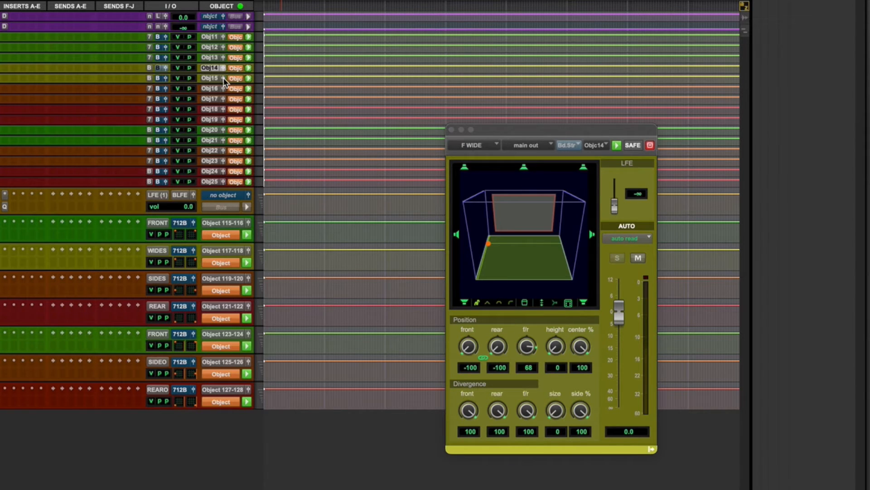
left_click(224, 78)
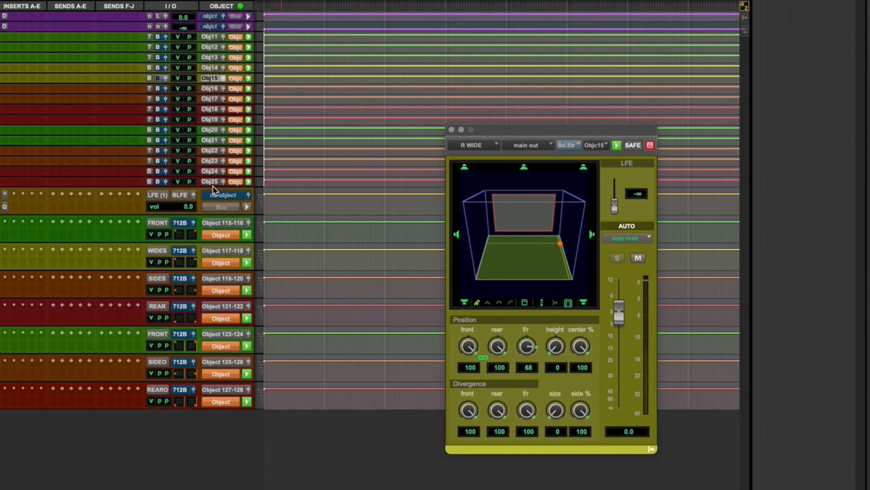
left_click(249, 252)
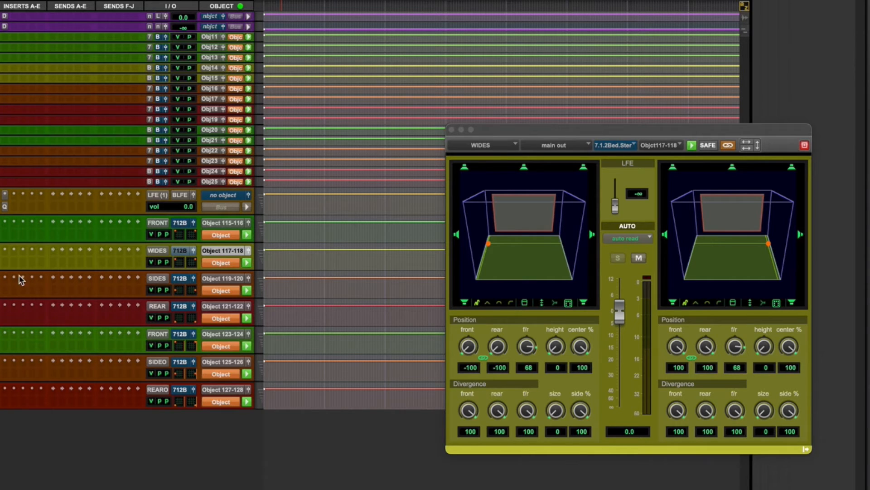
Try the SIDES stereo object in the front and rear corners, return its front/rear position to 0, and close the panner
left_click(247, 279)
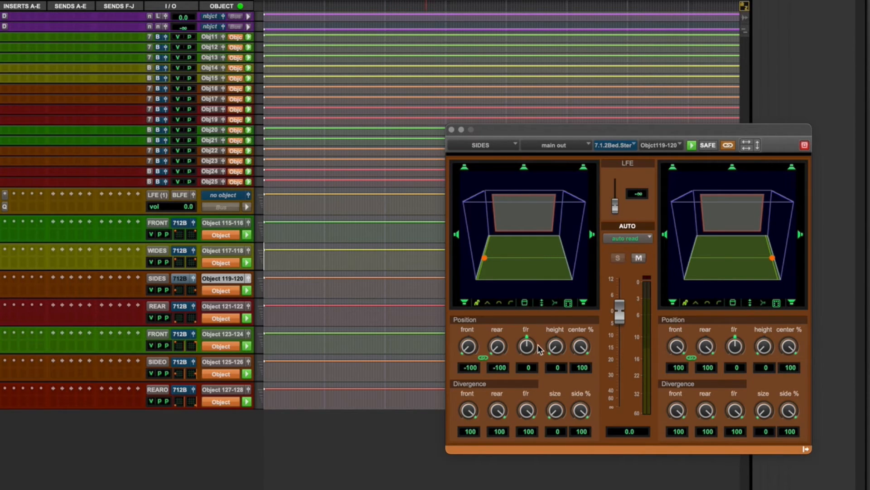
left_click_drag(527, 350, 620, 211)
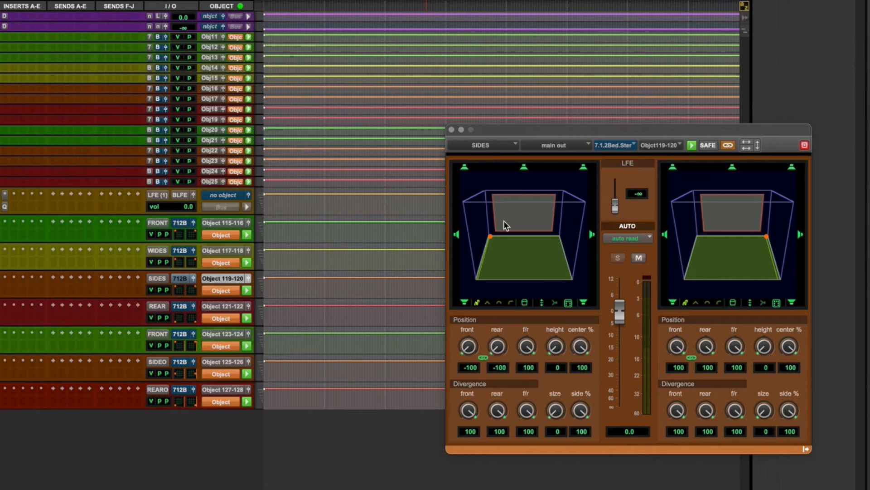
left_click(457, 236)
left_click(464, 302)
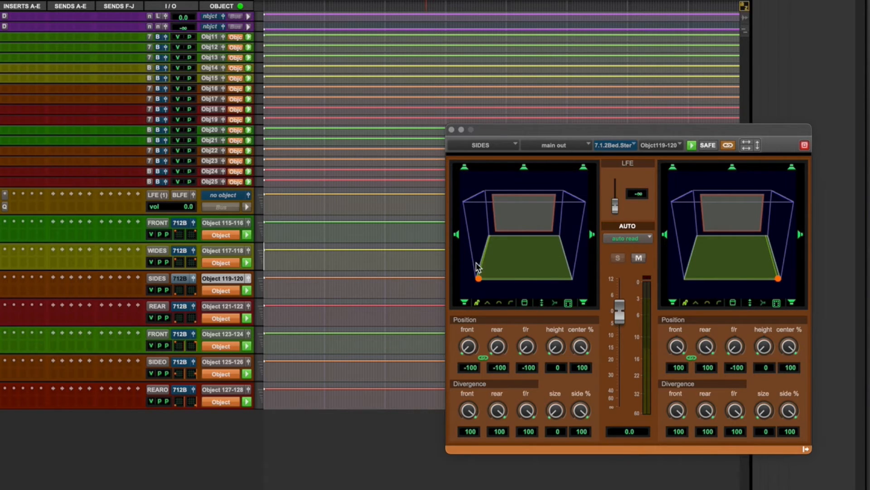
left_click(462, 173)
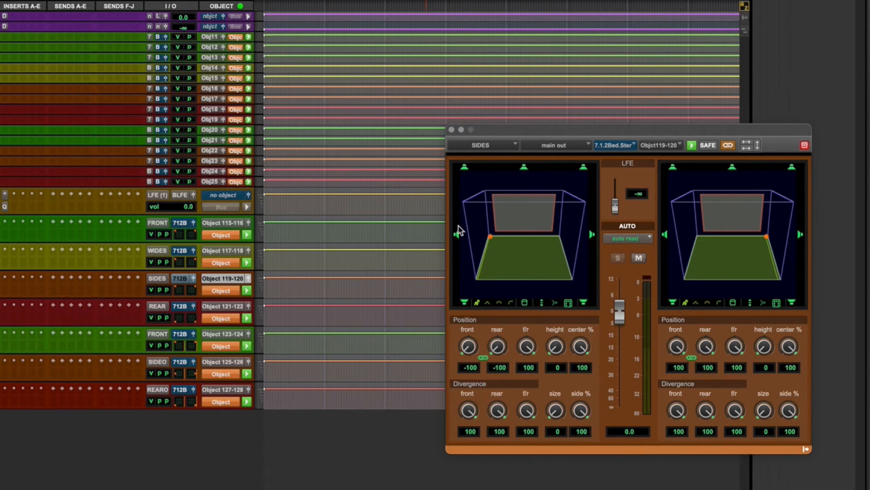
left_click(457, 235)
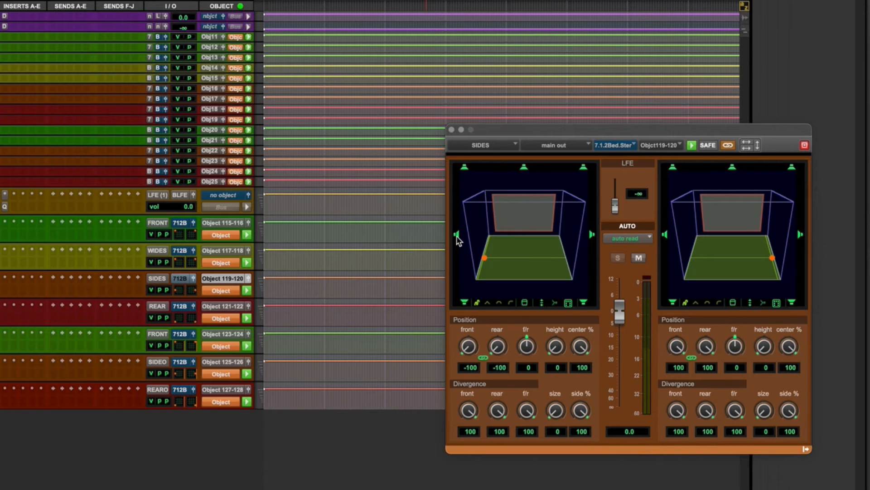
left_click(452, 129)
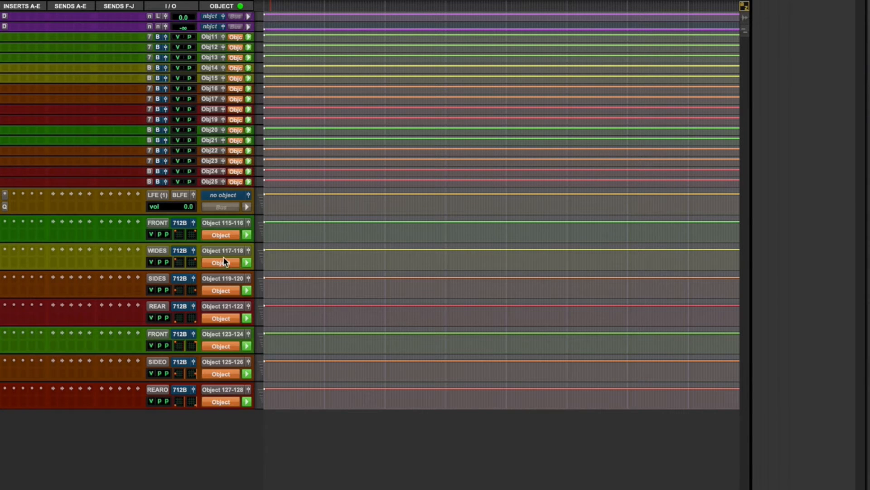
Look through the object assignment choices for the FRONT track without changing its assignment
left_click(220, 223)
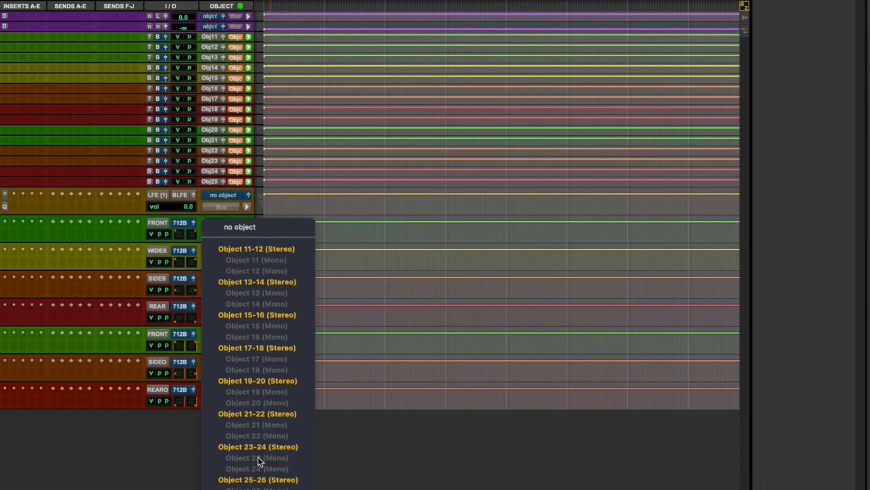
left_click(401, 307)
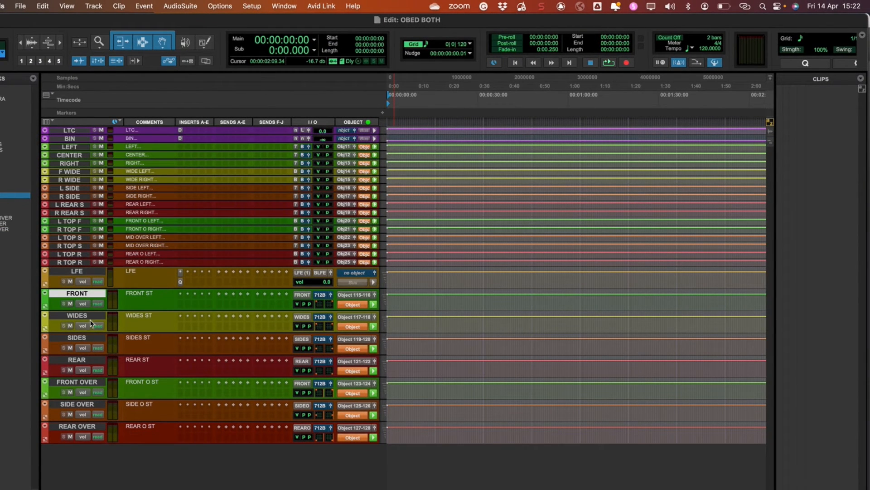
Examine the object panner positions of the FRONT OVER, SIDE OVER, REAR OVER and FRONT stereo tracks
left_click(95, 382)
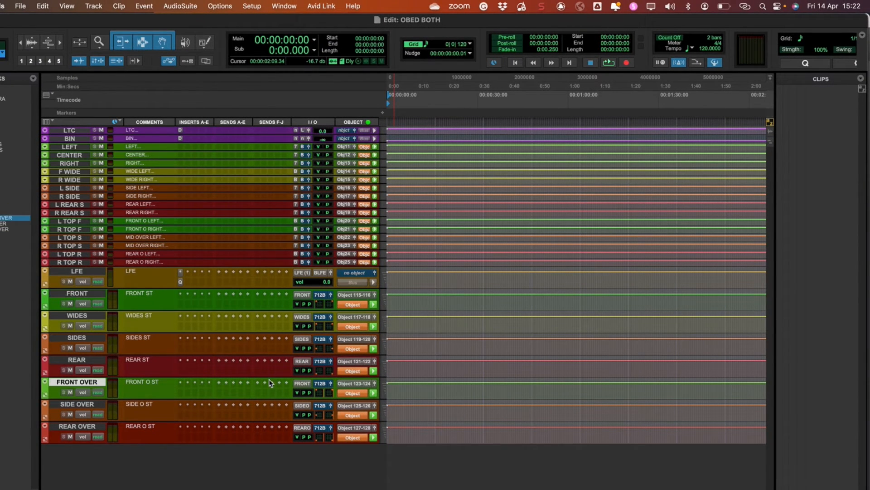
left_click(375, 386)
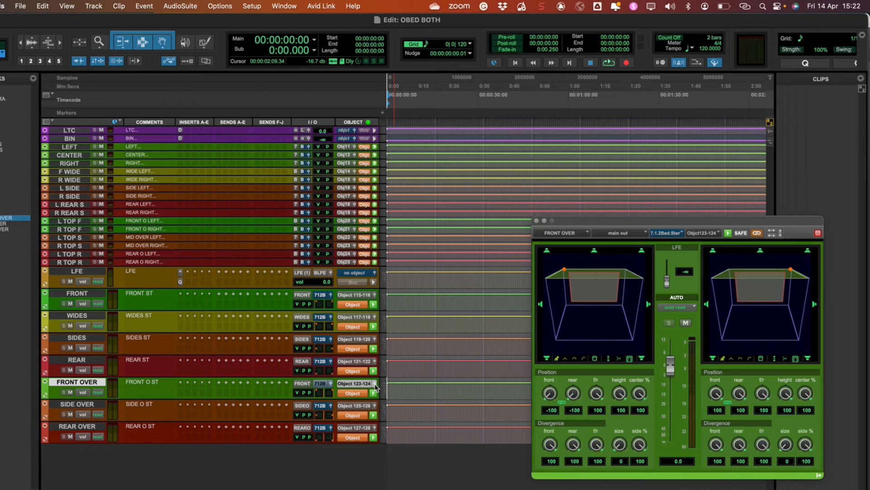
left_click(375, 406)
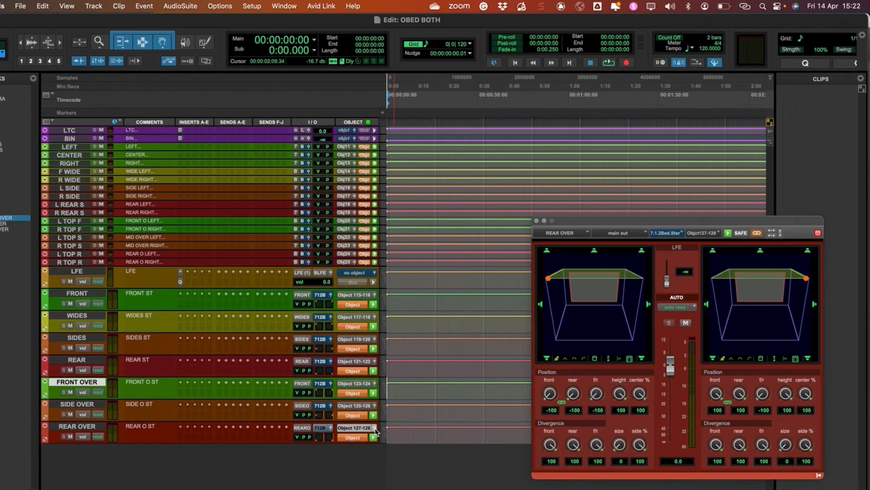
left_click(375, 428)
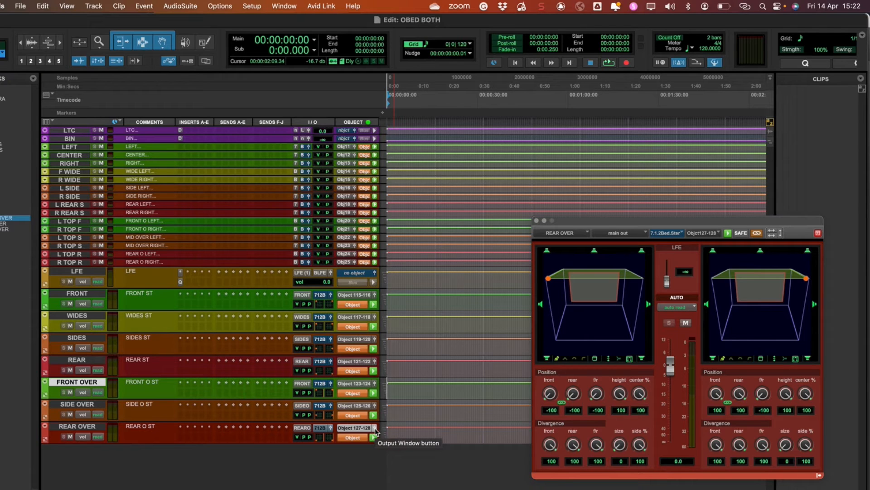
left_click(373, 304)
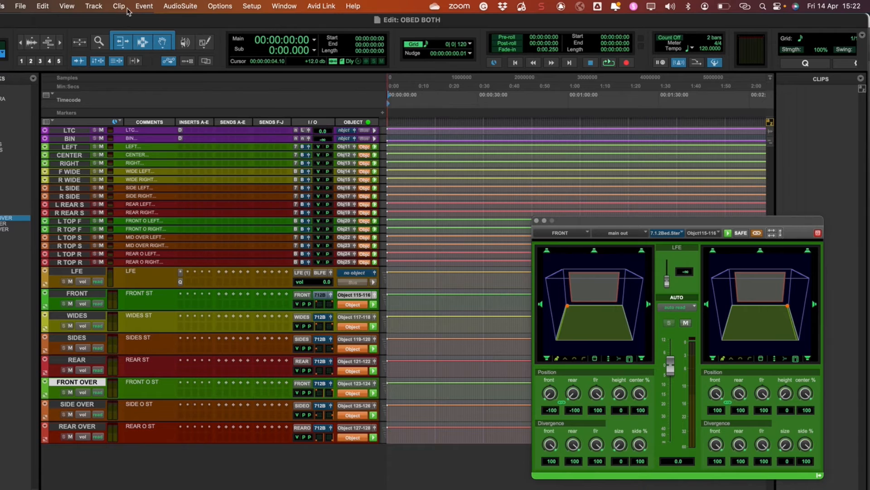
Create one new stereo audio track in the session
left_click(144, 6)
mouse_move(94, 6)
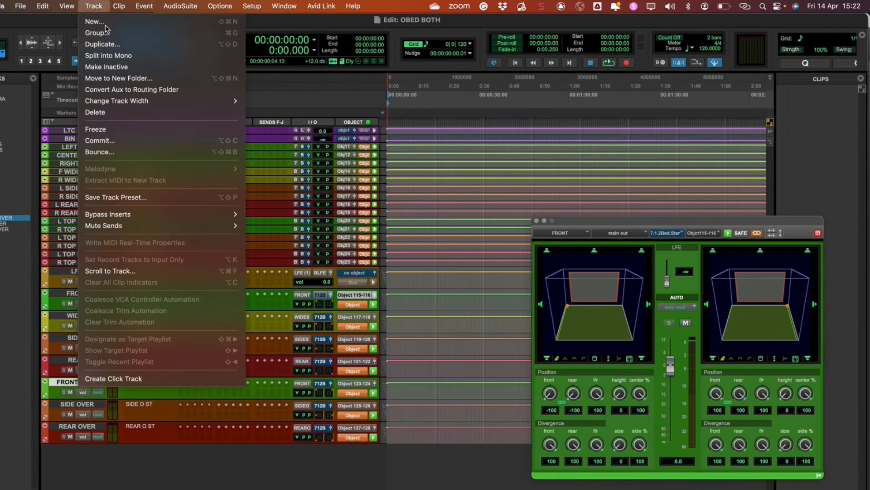
left_click(95, 22)
left_click(301, 208)
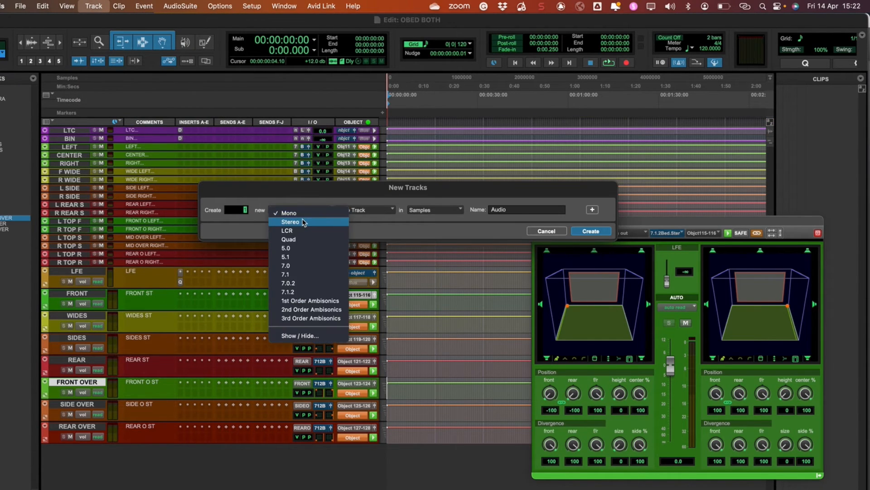
left_click(304, 224)
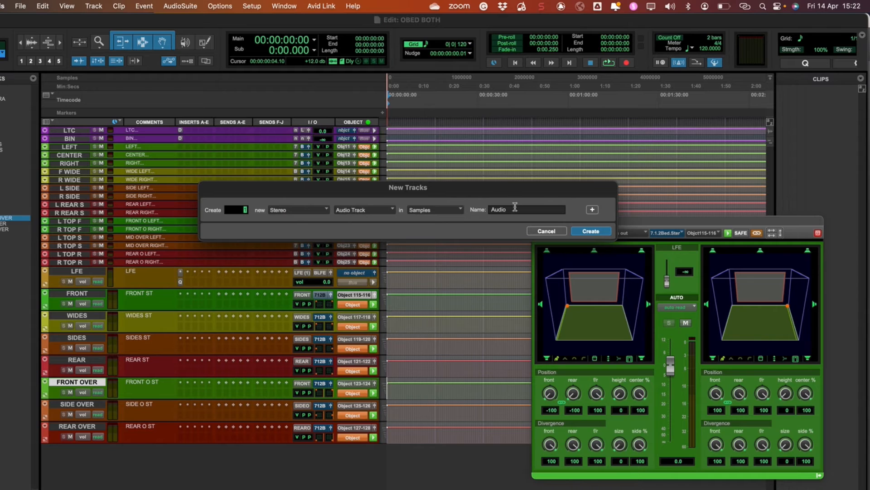
left_click(600, 232)
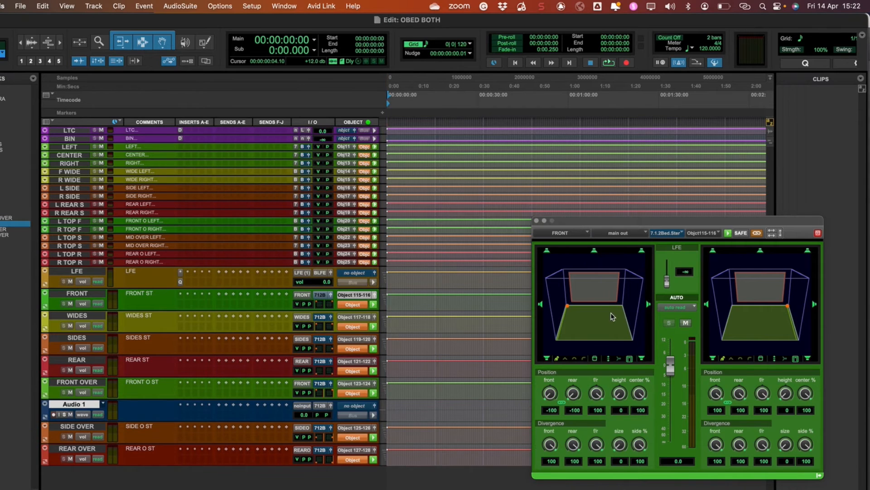
Add a send H on the REAR OVER track to the FRONT OVER stereo bus and set its level to -15.3 dB
left_click(273, 450)
mouse_move(287, 461)
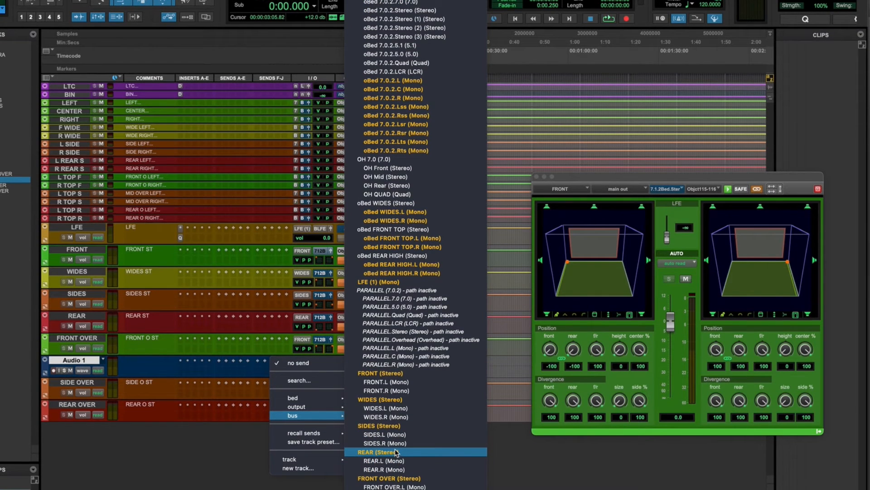
left_click(389, 478)
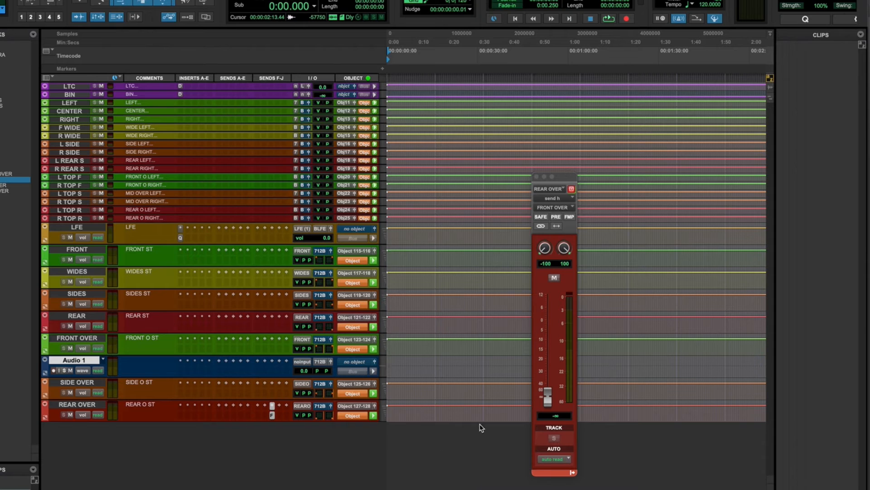
left_click_drag(549, 401, 548, 353)
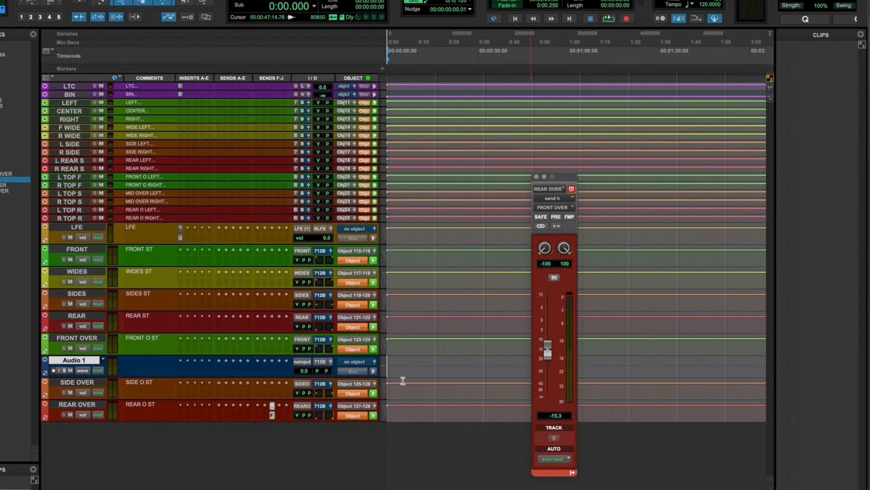
Look through the bus output choices for the Audio 1 track without changing its routing, and open the REAR track's object panner
left_click(320, 406)
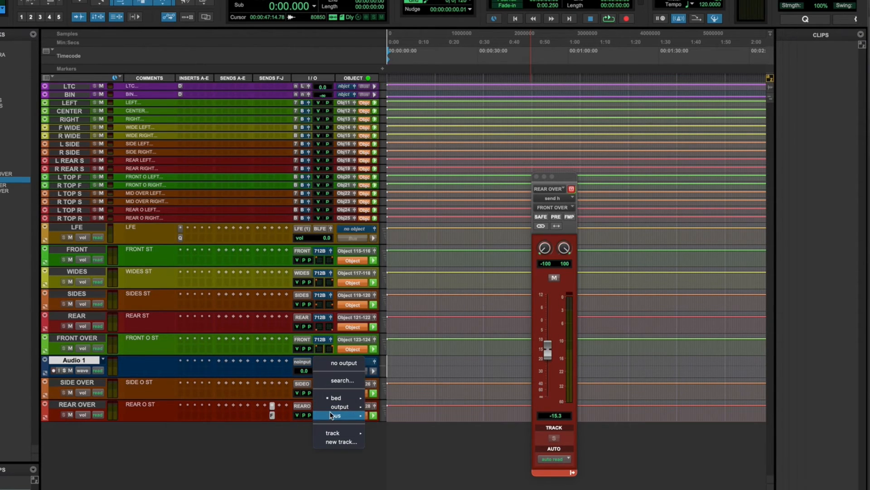
mouse_move(332, 415)
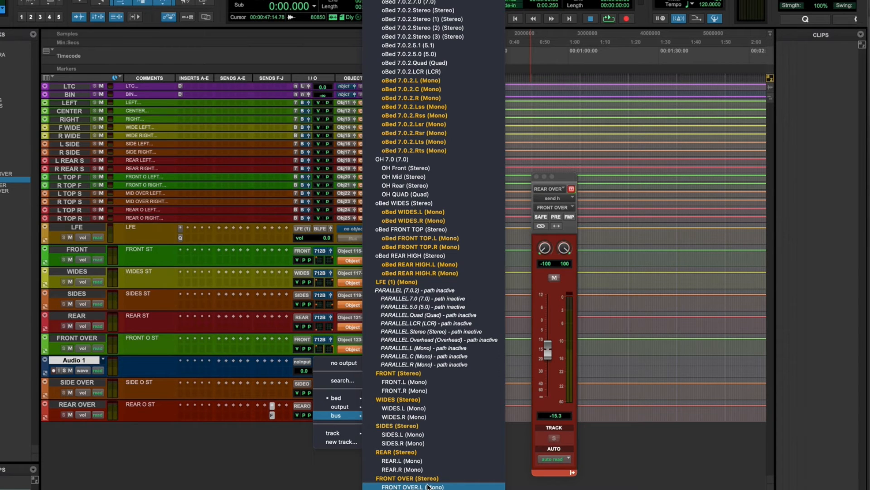
left_click(428, 486)
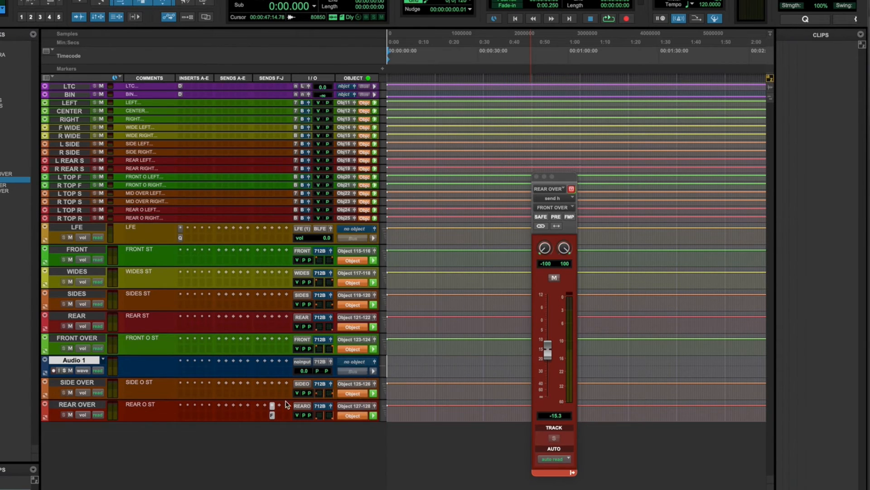
left_click(375, 318)
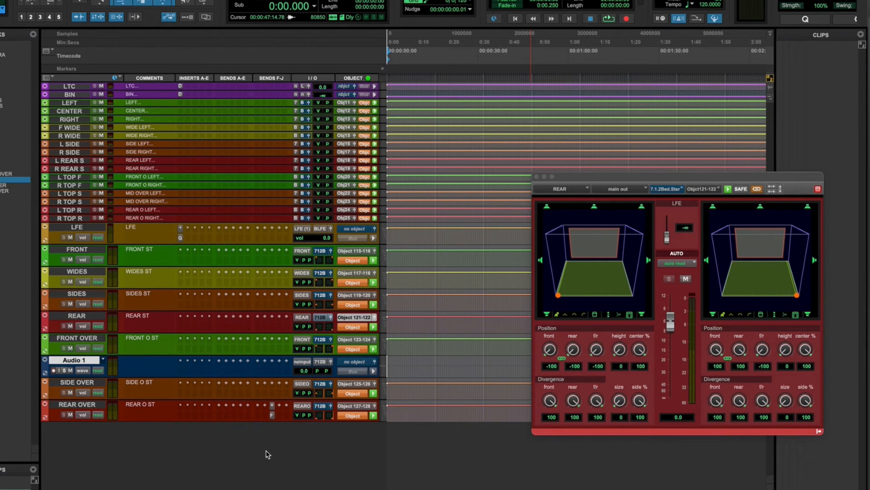
Move the Audio 1 track below REAR OVER and assign it to Object 121-122 in object mode
left_click_drag(95, 365, 92, 434)
left_click(356, 406)
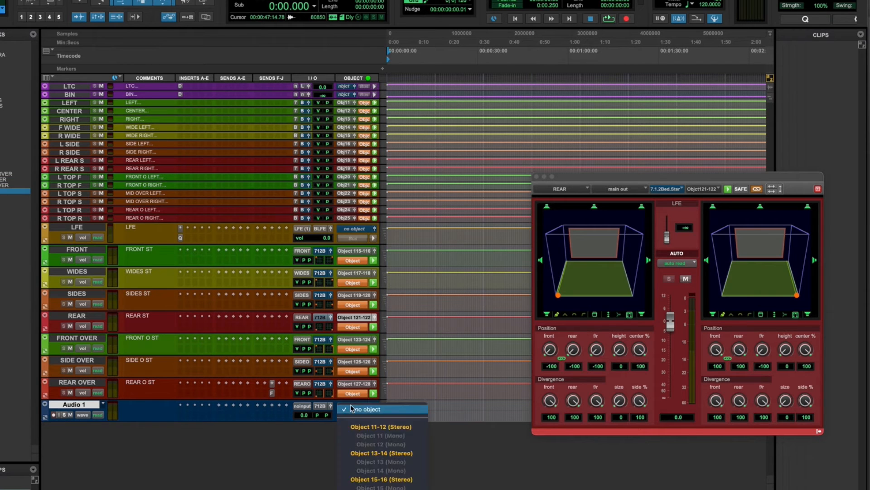
scroll(371, 431, "down", 20)
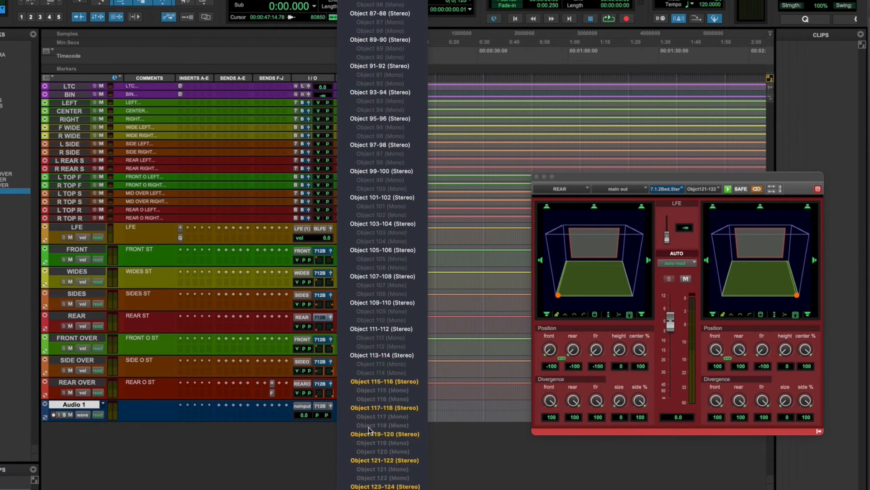
key("Escape")
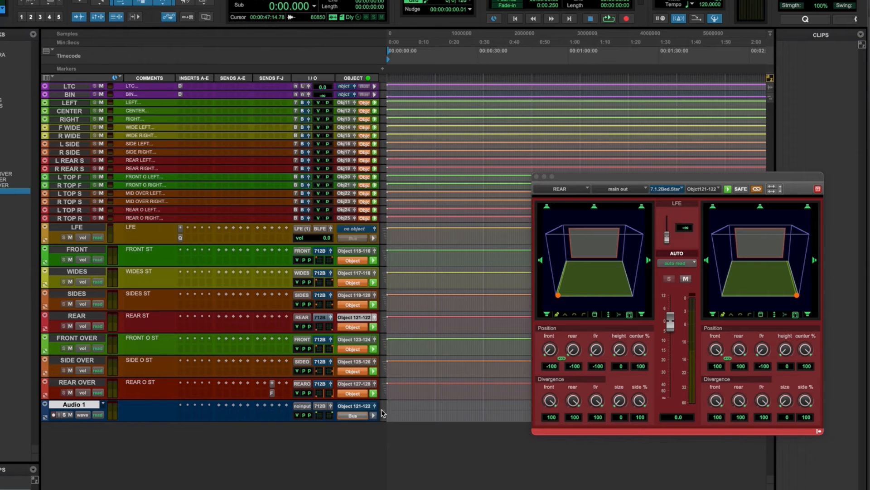
left_click(360, 417)
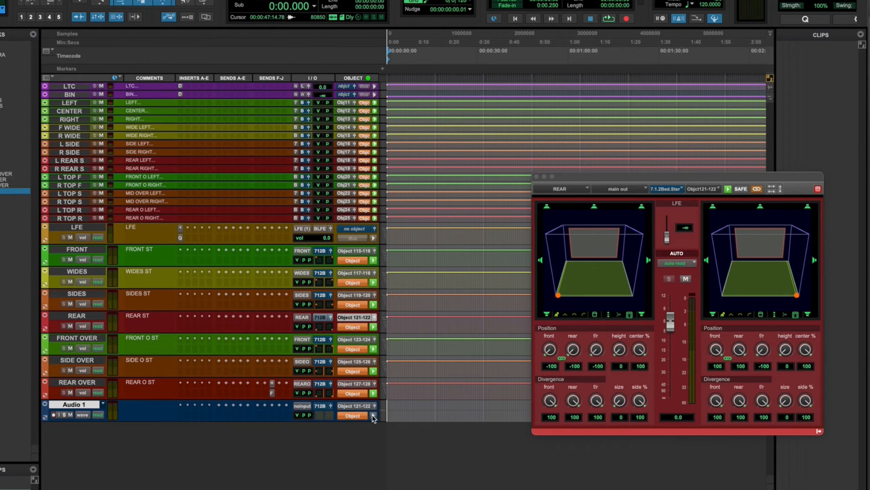
Reassign the Audio 1 track to Object 31-32 and show its object panner
left_click(361, 407)
scroll(376, 447, "down", 10)
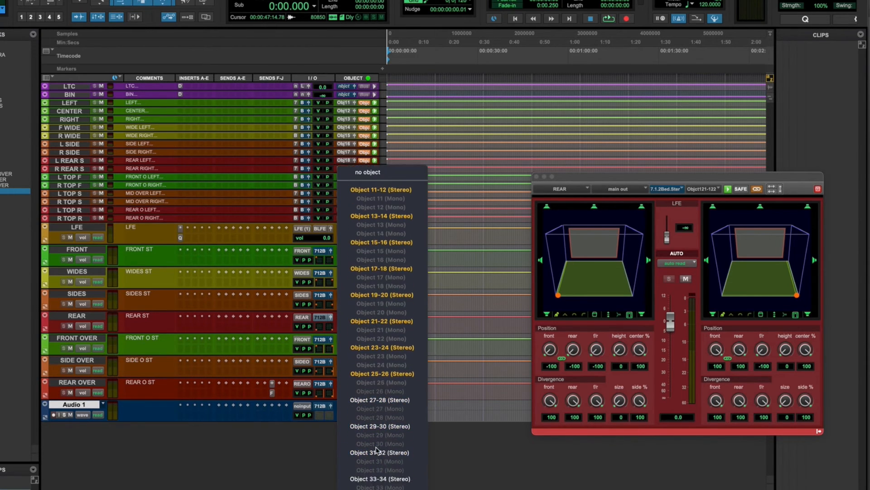
left_click(376, 444)
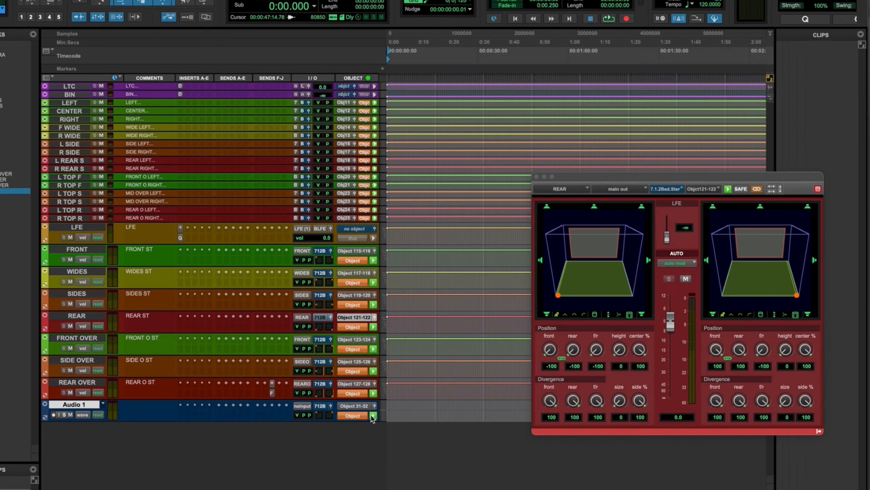
left_click(374, 406)
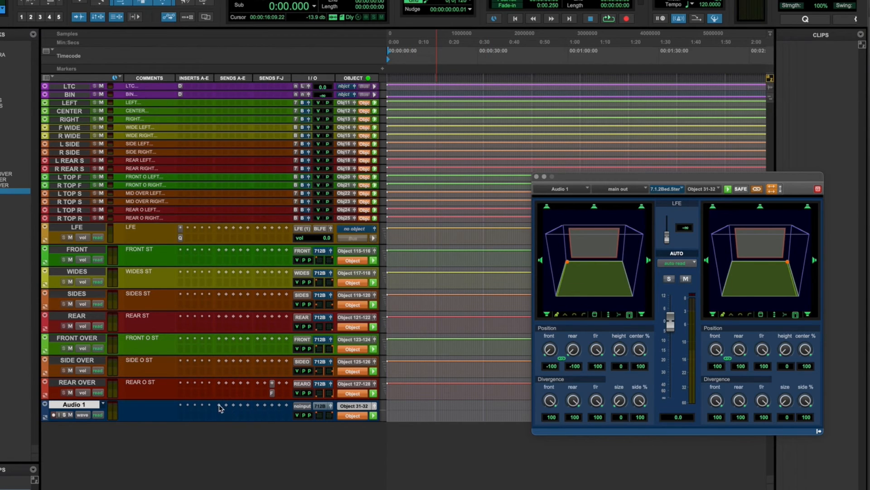
Insert the stereo Dolby Atmos Music Panner in insert slot B of the Audio 1 track and close both panner windows
left_click(189, 405)
type("PA")
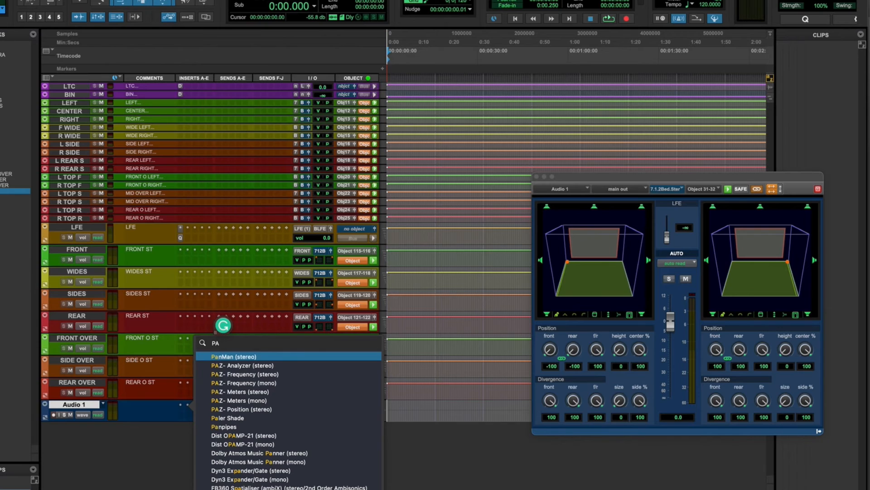
type("NNER")
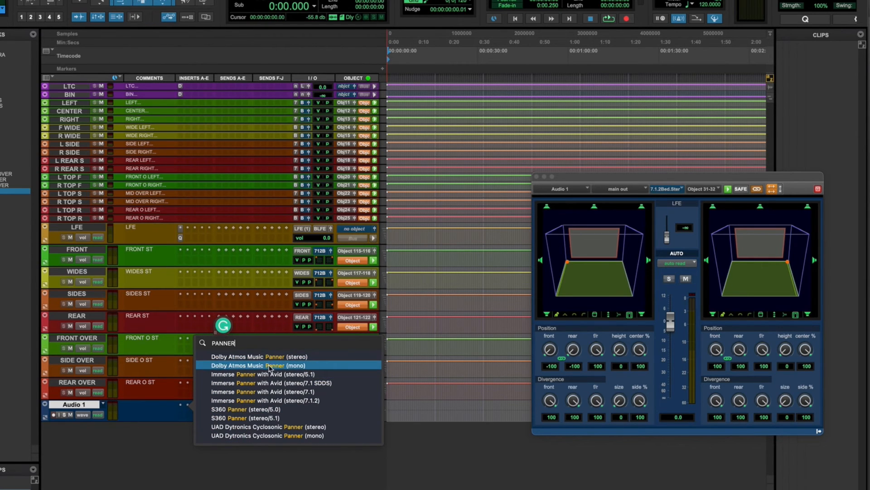
left_click(278, 357)
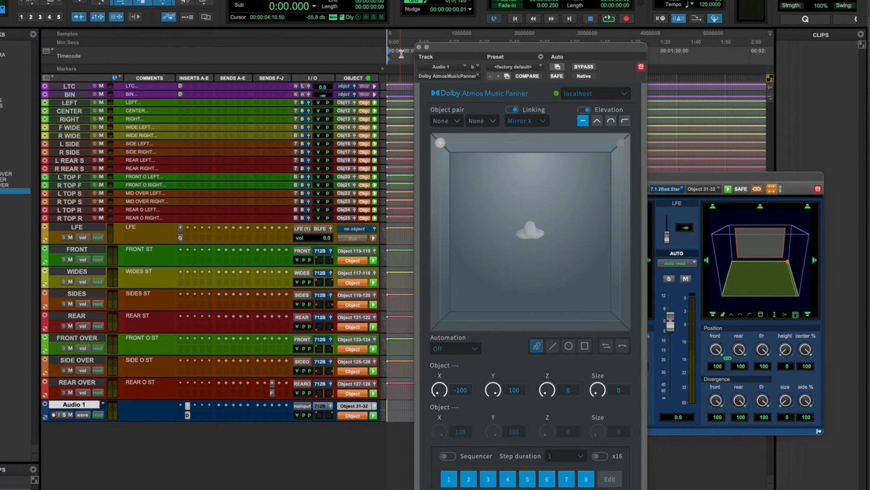
left_click(419, 47)
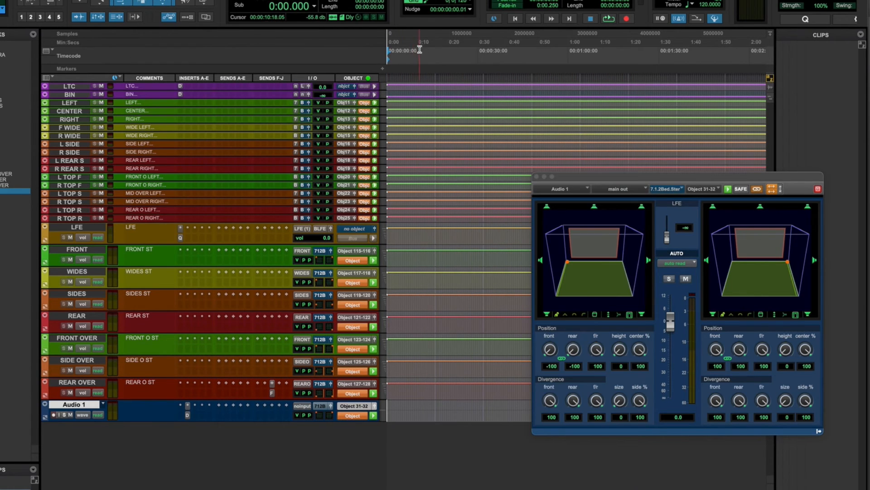
left_click(537, 177)
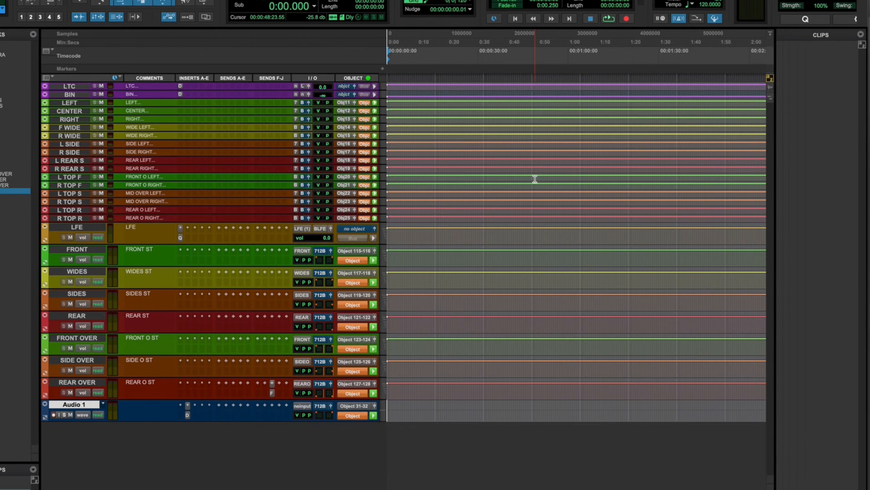